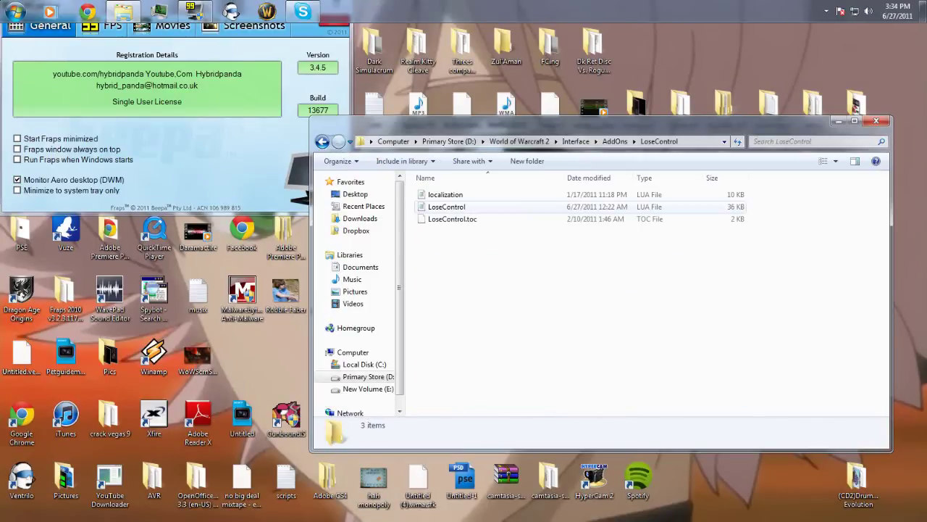
# Open the LoseControl LUA file maximized and start a new bracketed entry below Chilblains in the Death Knight spell list.
pyautogui.doubleClick(447, 207)
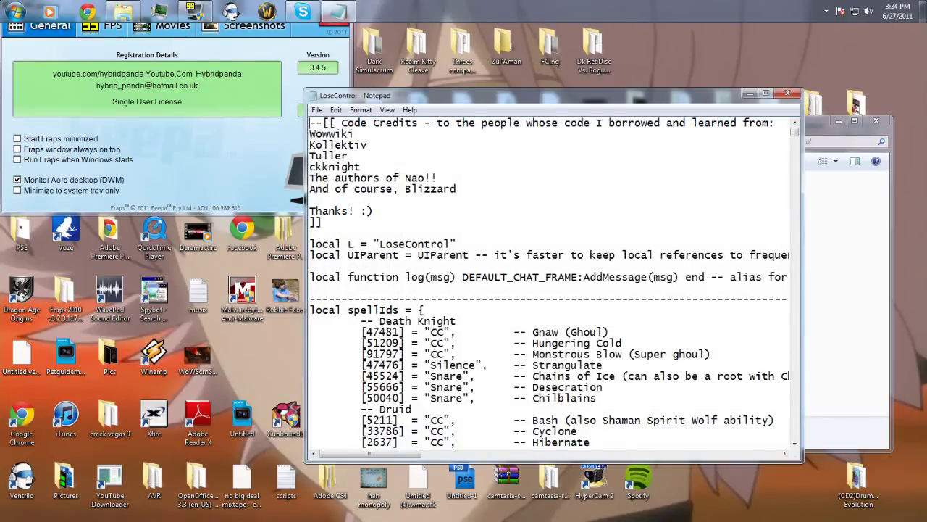
pyautogui.click(766, 93)
pyautogui.scroll(-3, 463, 275)
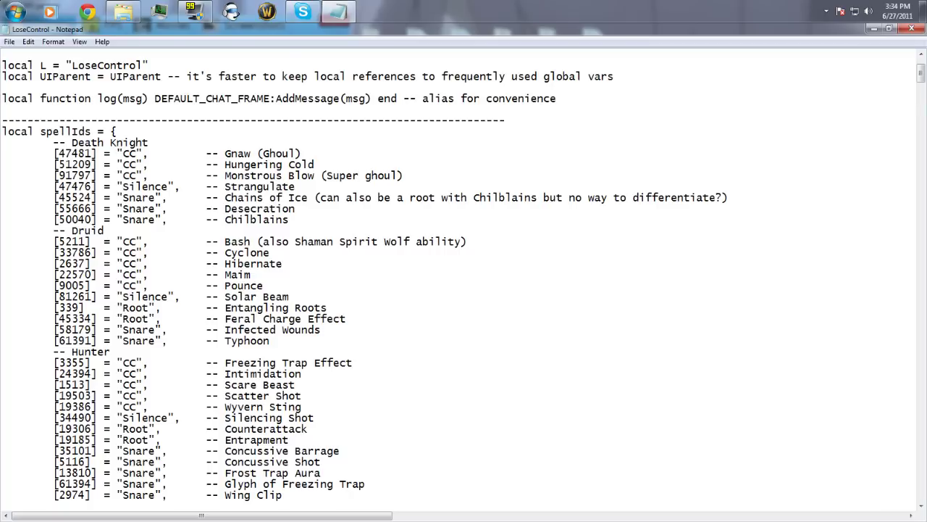
pyautogui.scroll(-3, 464, 275)
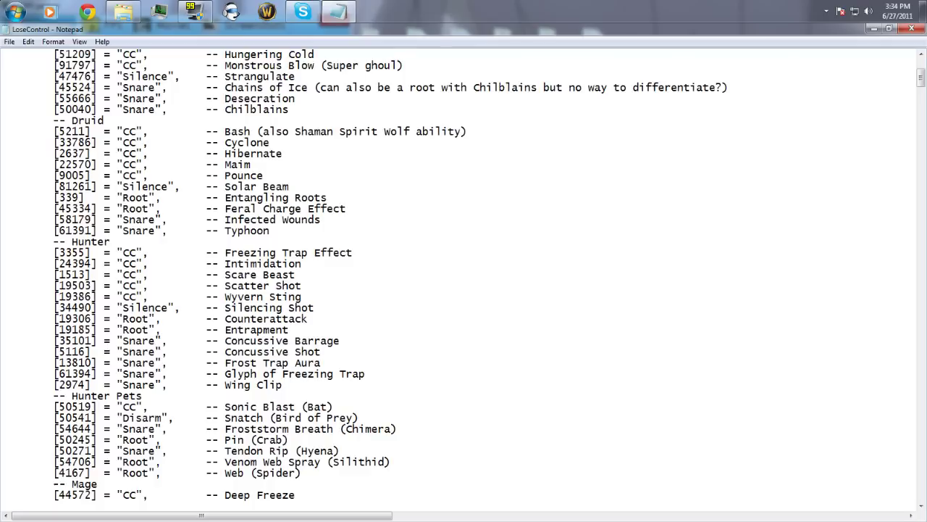
pyautogui.scroll(3, 463, 275)
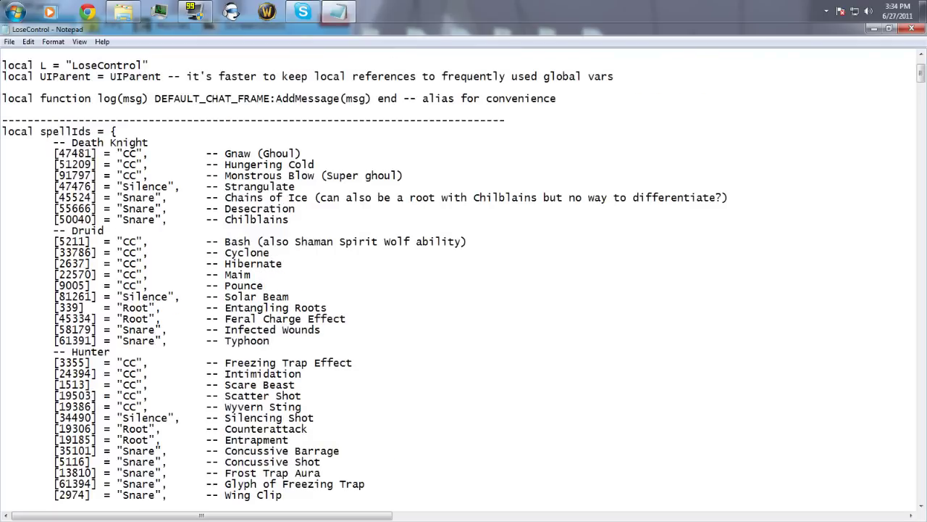
pyautogui.press('Return')
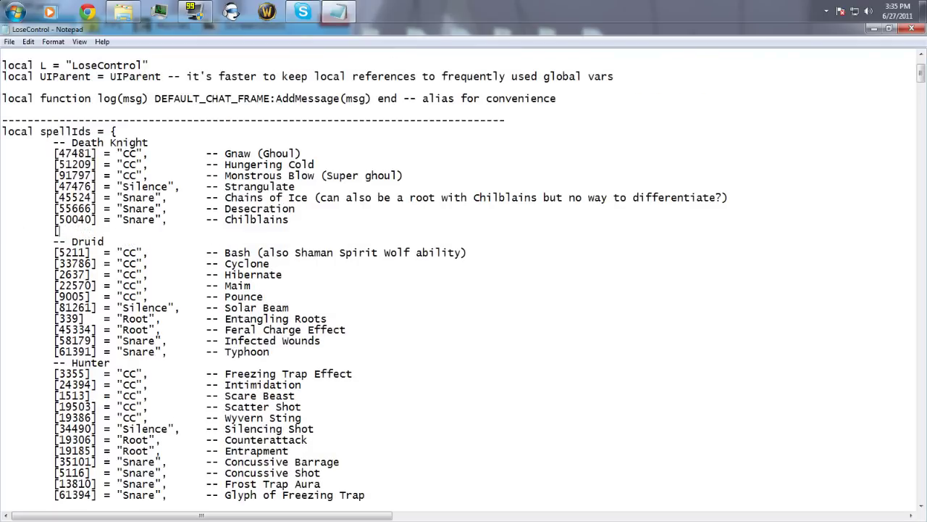
# Switch to Chrome, go to wowhead.com, and search the site for "leap".
pyautogui.click(87, 12)
pyautogui.write('leap sp')
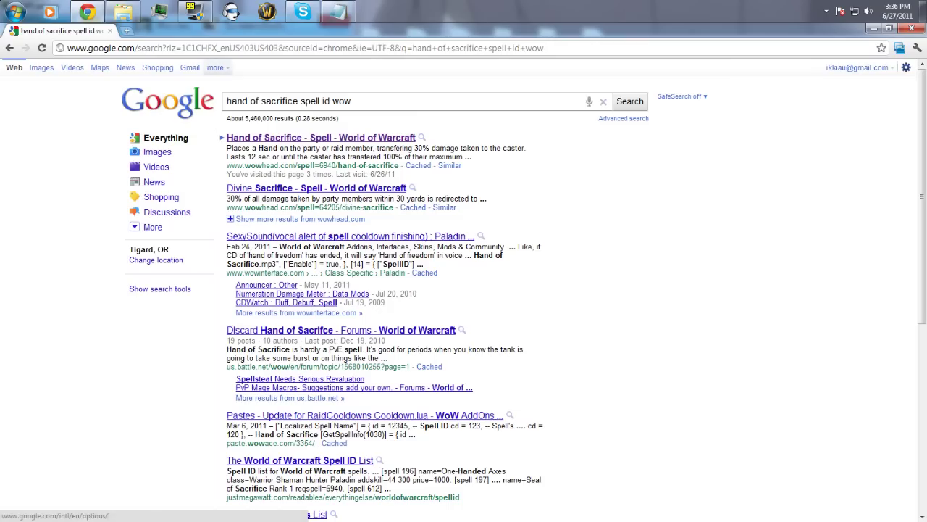
pyautogui.click(239, 48)
pyautogui.write('wowhead.com')
pyautogui.press('Return')
pyautogui.write('leap')
pyautogui.press('Return')
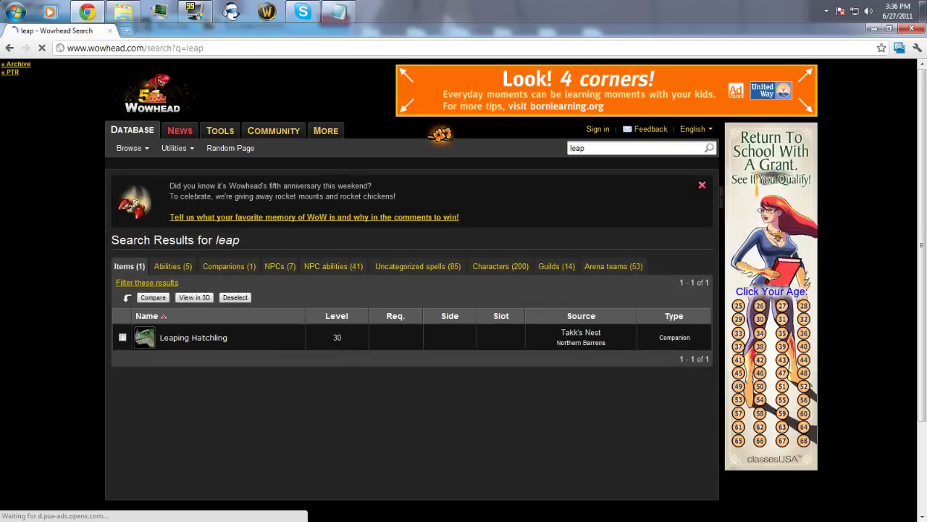
# Open the first ghoul Leap ability from the results and select its spell ID in the page address.
pyautogui.click(172, 266)
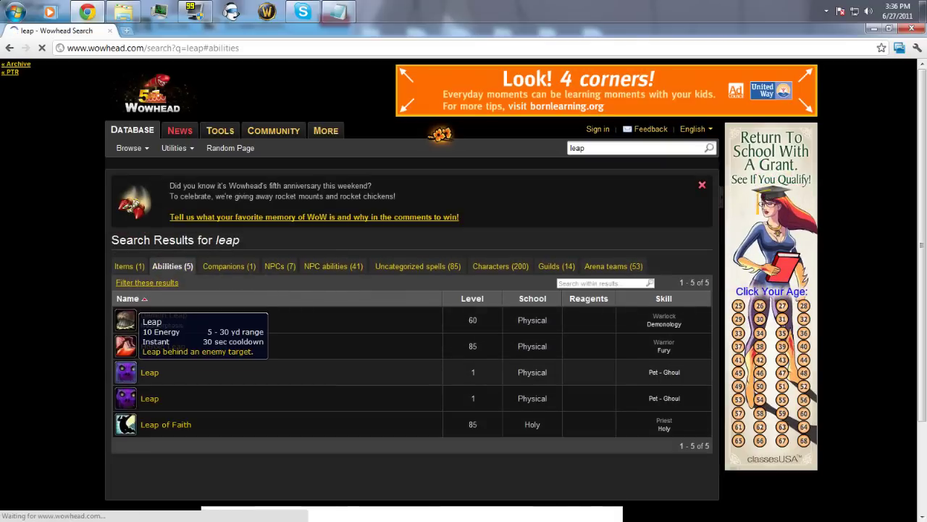
pyautogui.click(149, 371)
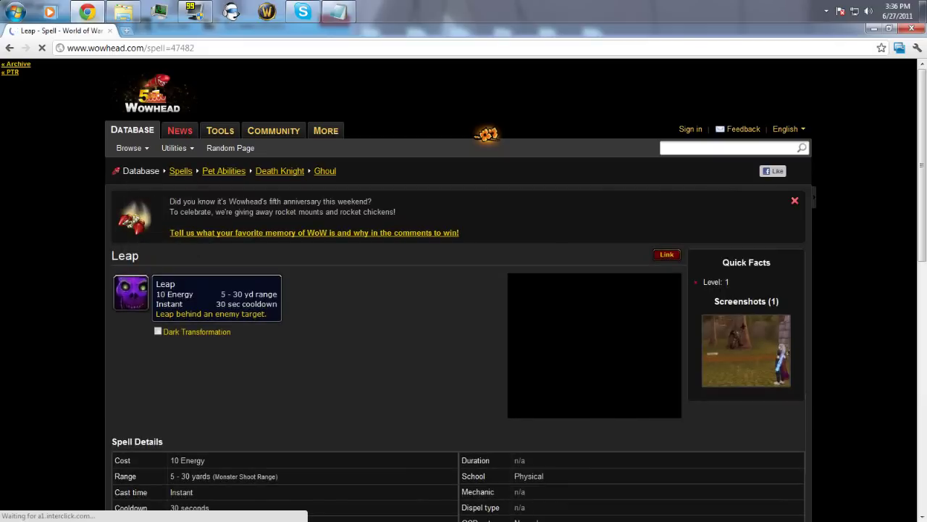
pyautogui.doubleClick(183, 48)
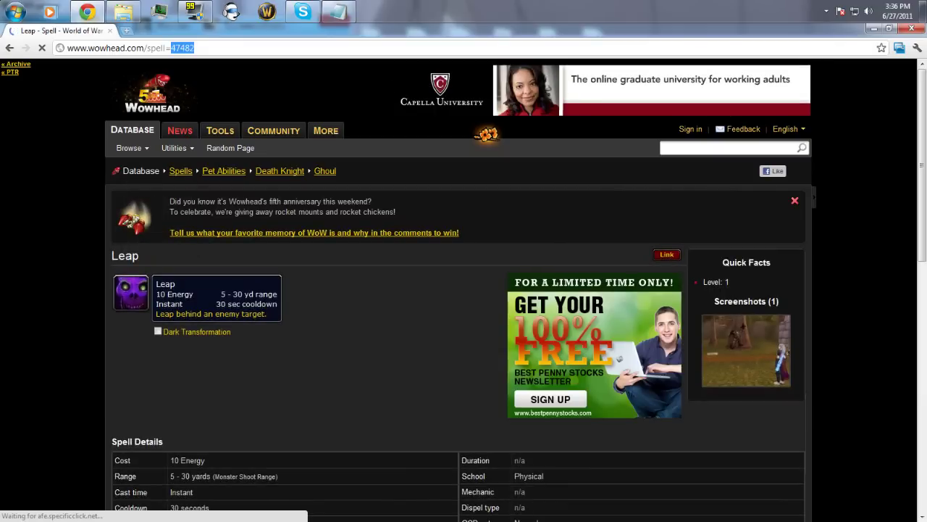
# Switch to World of Warcraft and enter the world with the level 85 Death Knight.
pyautogui.hotkey('alt', 'Tab')
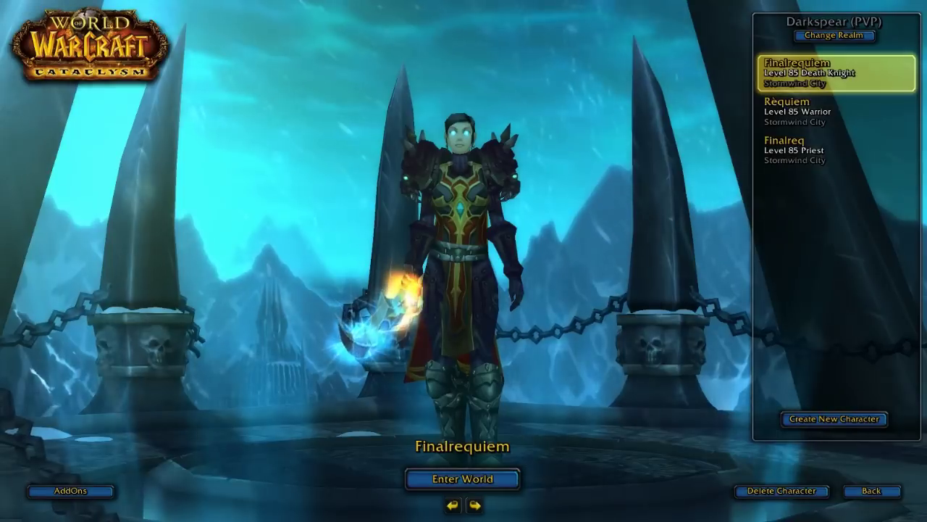
pyautogui.press('Return')
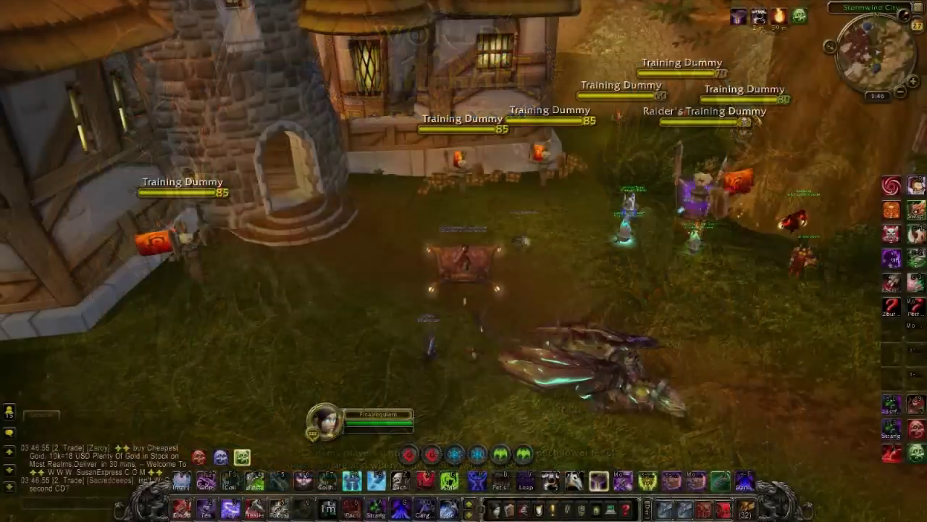
# Repeatedly cast the Rivendare's Deathcharger mount and interrupt each cast by moving, to demonstrate the error text.
pyautogui.press('m')
pyautogui.press('e')
pyautogui.press('e')
pyautogui.press('m')
pyautogui.press('q')
pyautogui.press('m')
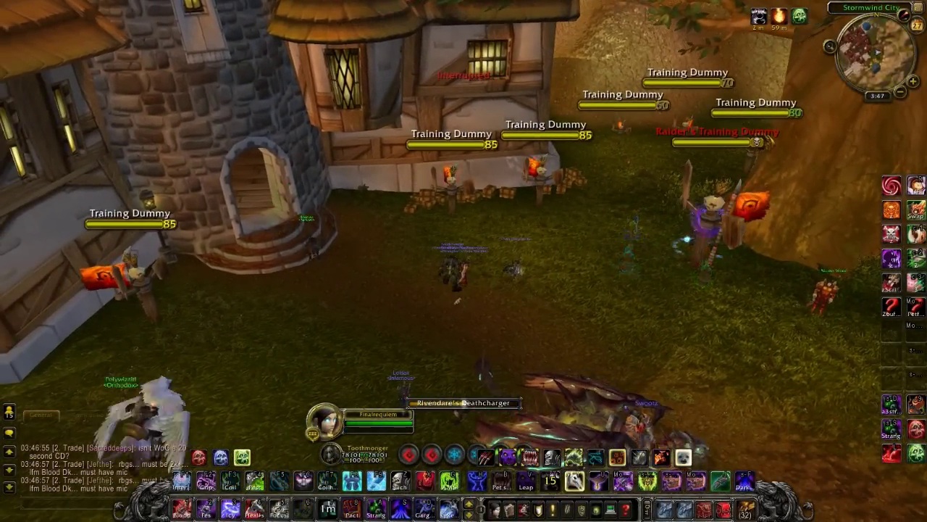
pyautogui.press('q')
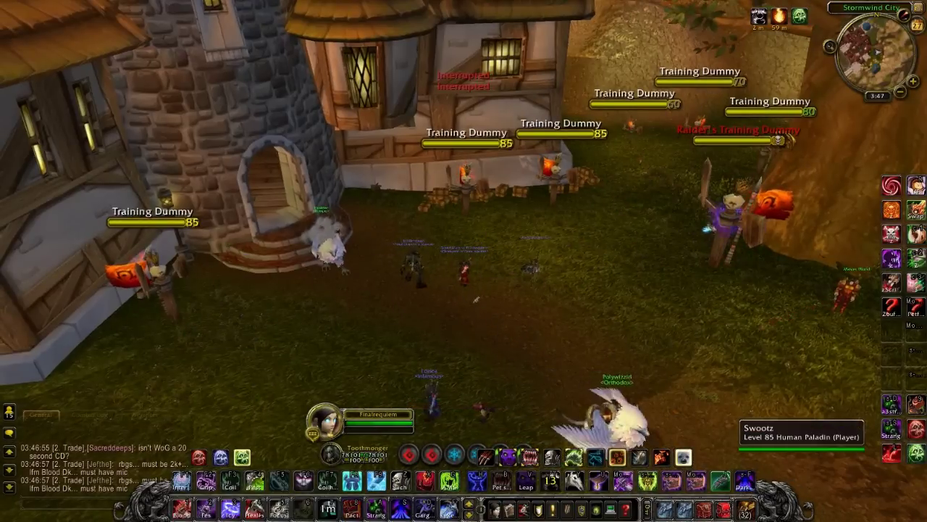
# Open the macro window with /macro and display the macro that hides the main menu bar end caps and the shapeshift bar.
pyautogui.write('/macro')
pyautogui.press('Return')
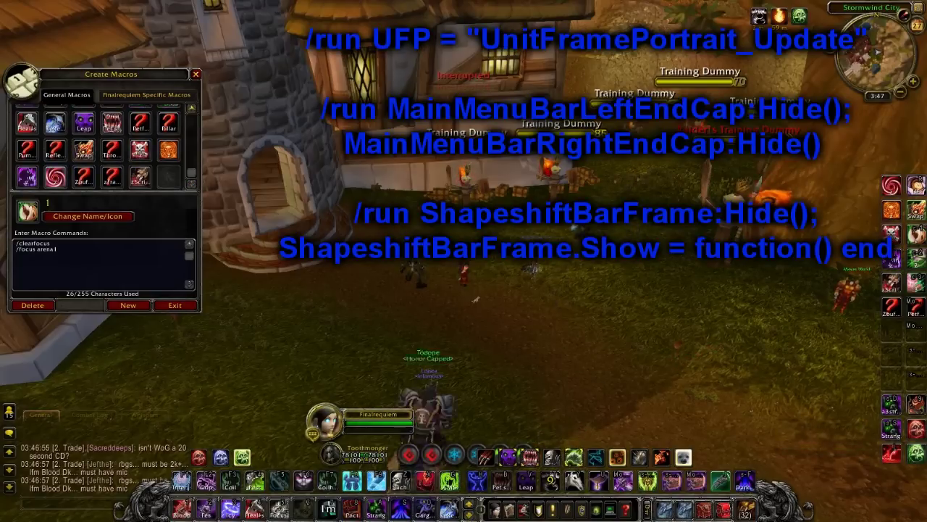
pyautogui.click(55, 177)
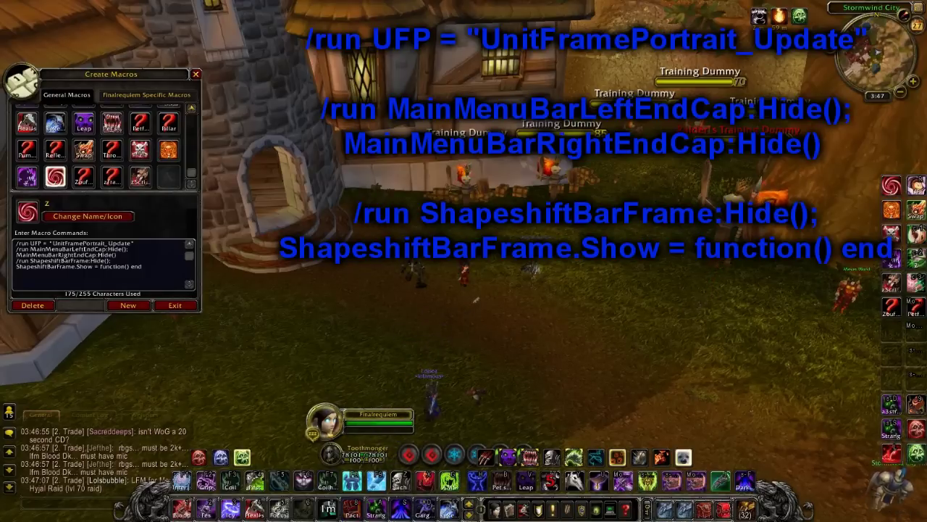
pyautogui.press('6')
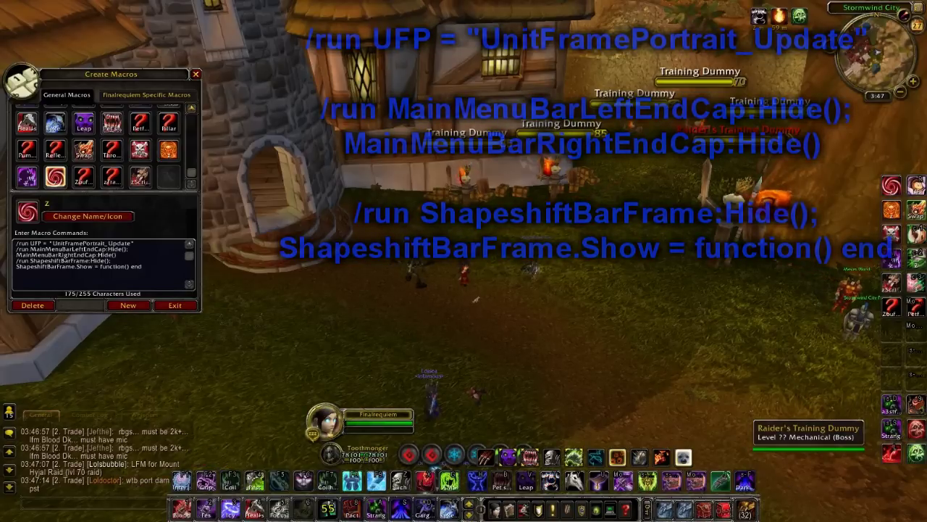
# Display the macro scaling the cast bars to 1.2, target the own character, and cast Rivendare's Deathcharger to examine the bars.
pyautogui.click(169, 150)
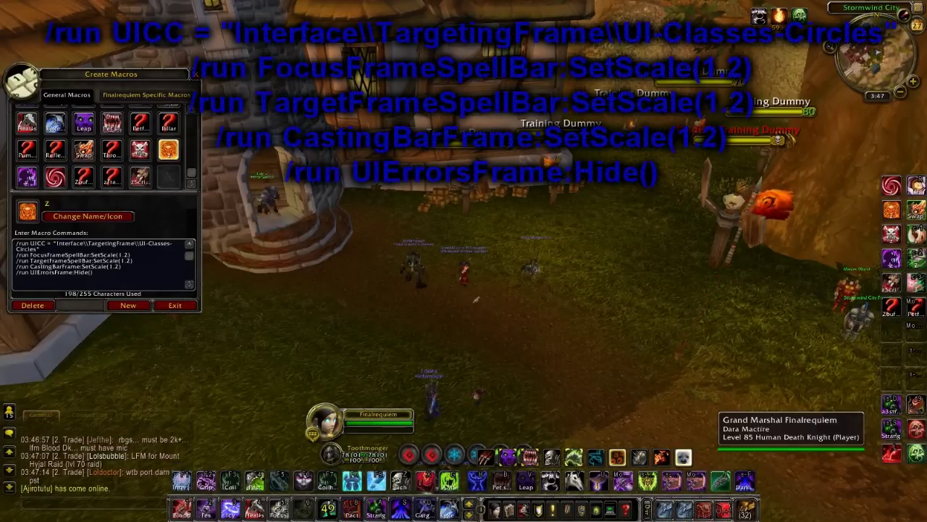
pyautogui.click(369, 420)
pyautogui.press('n')
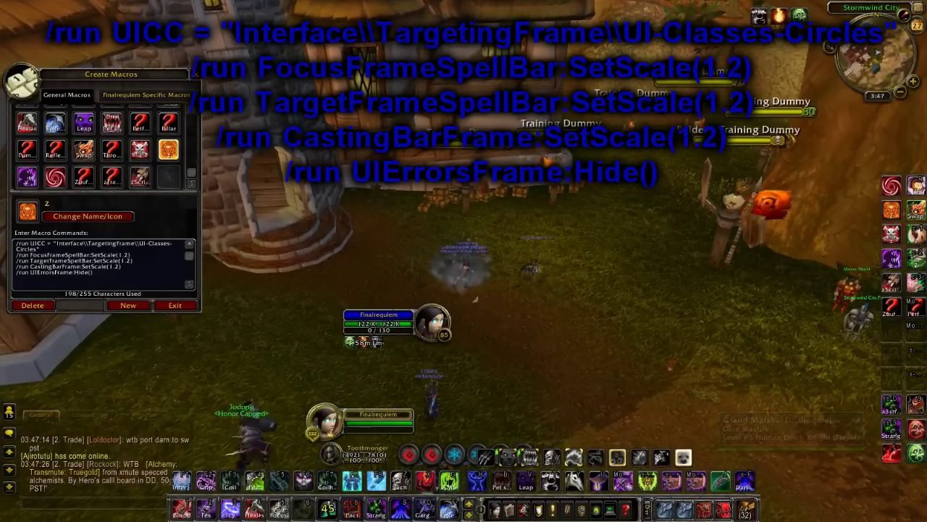
pyautogui.press('1')
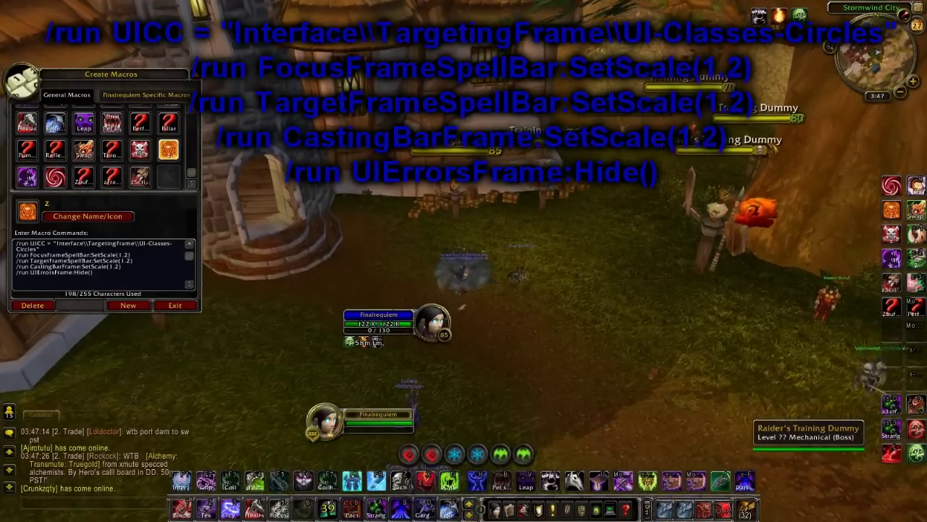
pyautogui.press('1')
pyautogui.press('e')
pyautogui.press('1')
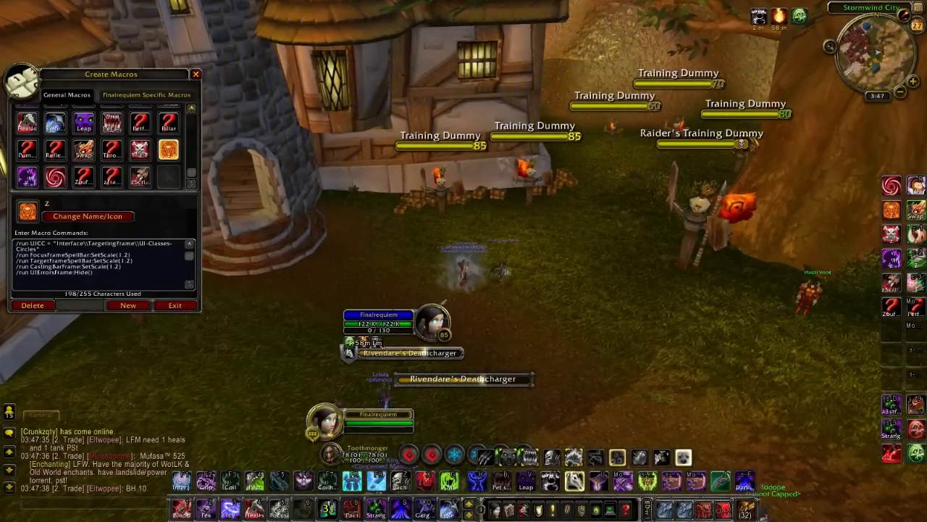
pyautogui.press('q')
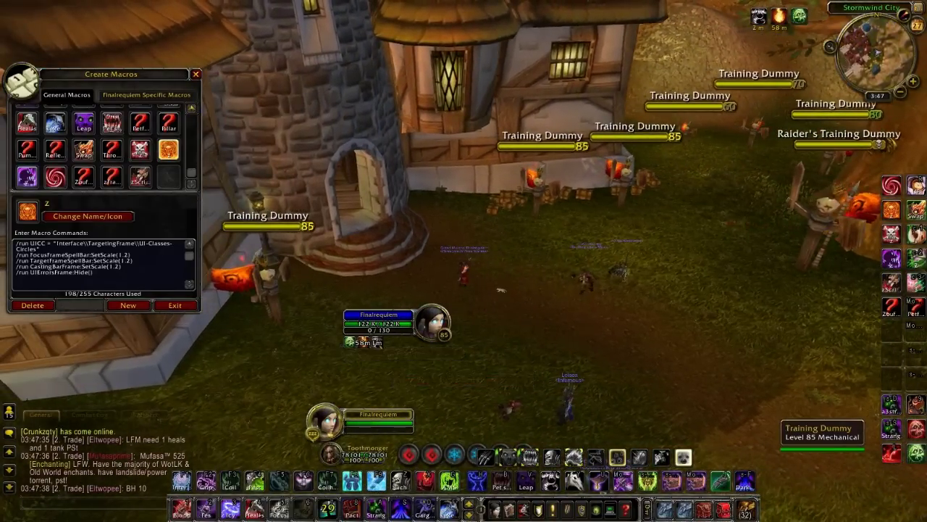
# Display the hooksecurefunc portrait macro, target nearby players for comparison, and switch the unit frame portraits to class icons.
pyautogui.click(27, 177)
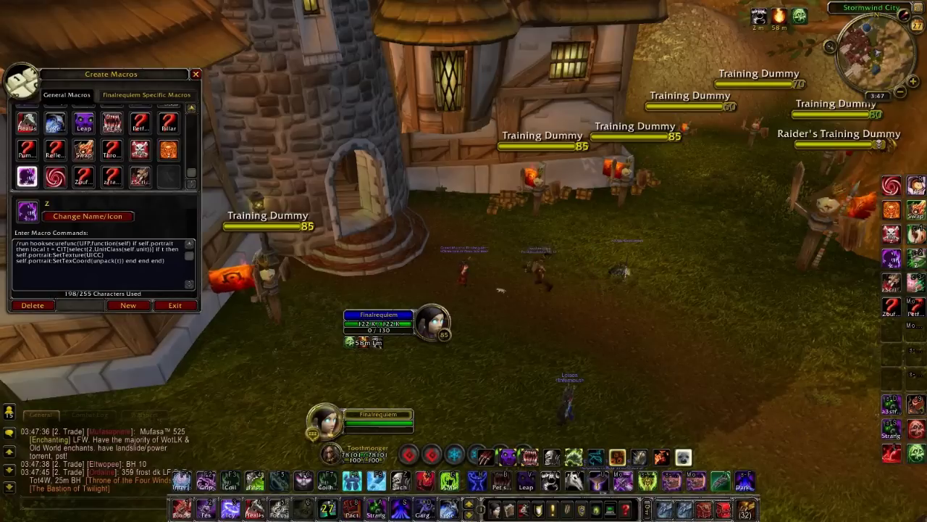
pyautogui.click(140, 150)
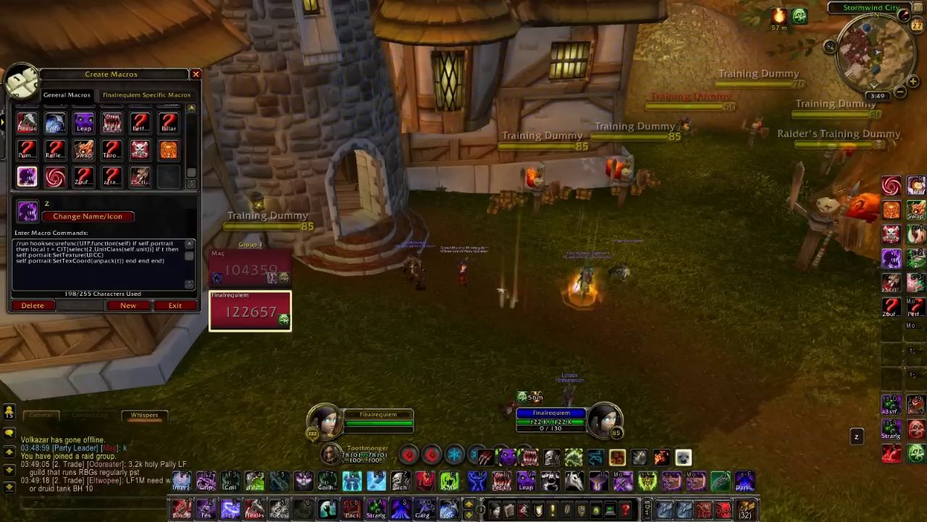
pyautogui.click(535, 217)
pyautogui.click(534, 220)
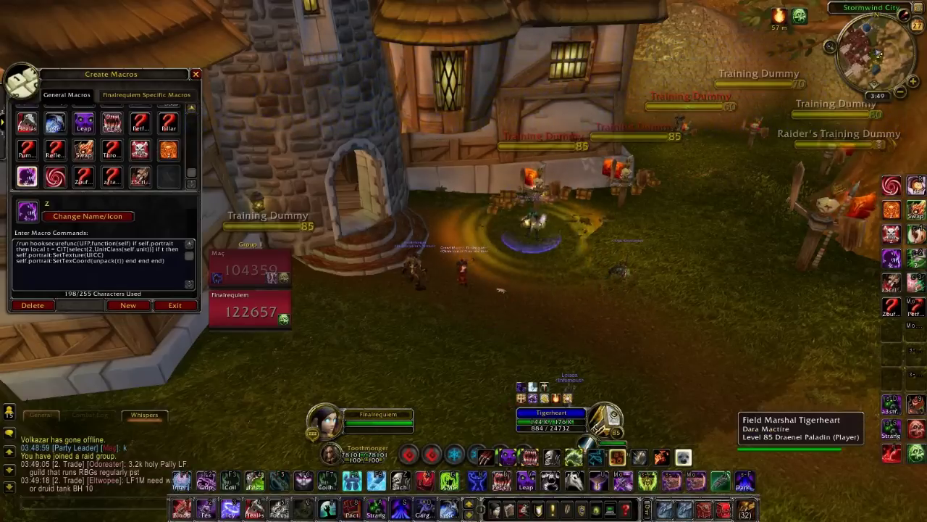
pyautogui.click(533, 206)
pyautogui.click(565, 217)
pyautogui.click(917, 210)
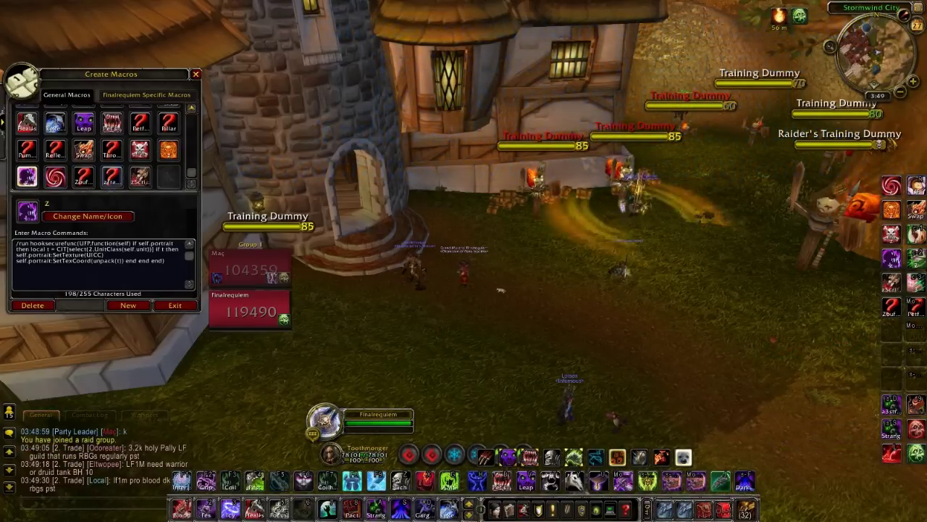
# Display the zScriptpractice macro and run it to scale the action bars to 0.7 and the minimap to 0.8.
pyautogui.click(139, 177)
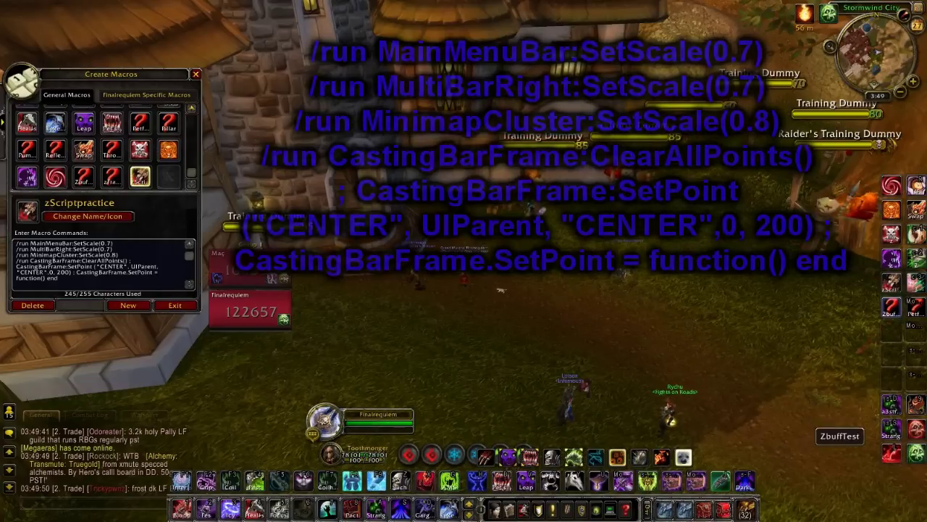
pyautogui.click(892, 282)
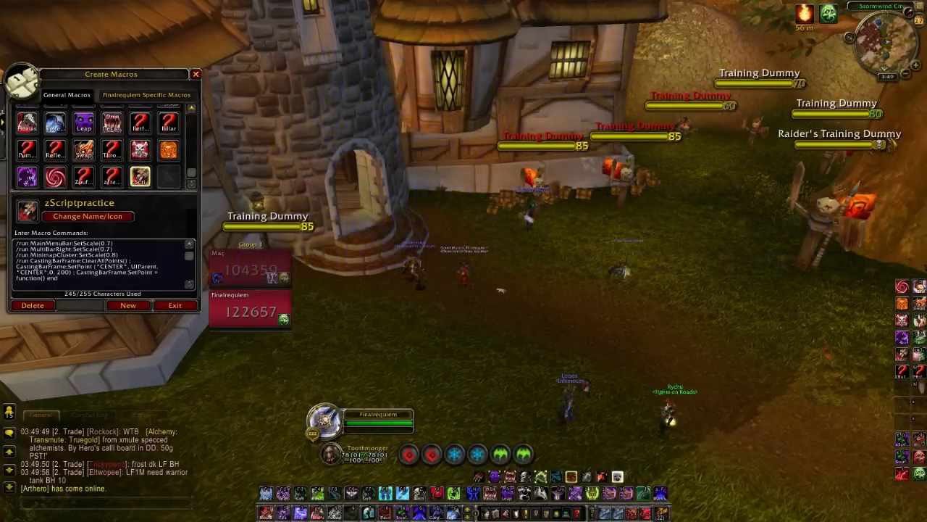
# Display the zFramescript macro, target the own character, and examine the Move Frame options of the player and target frames.
pyautogui.click(111, 176)
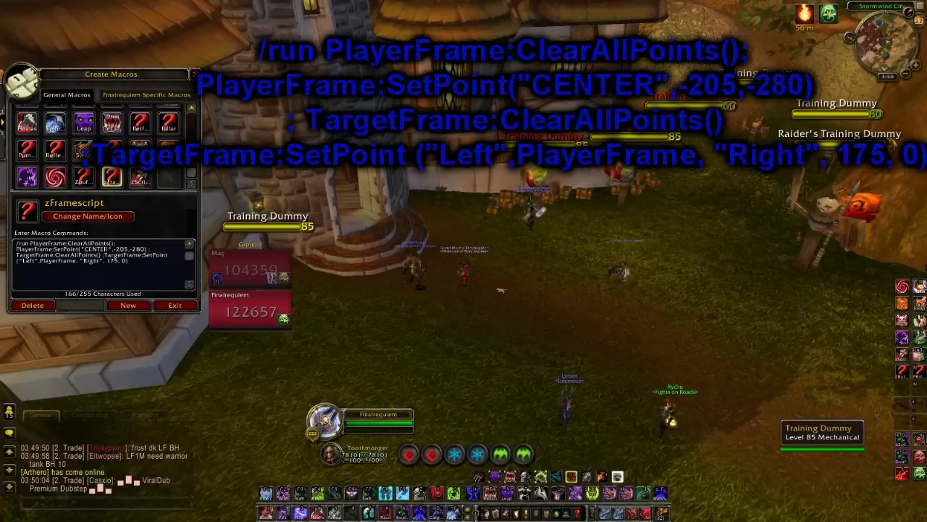
pyautogui.click(376, 420)
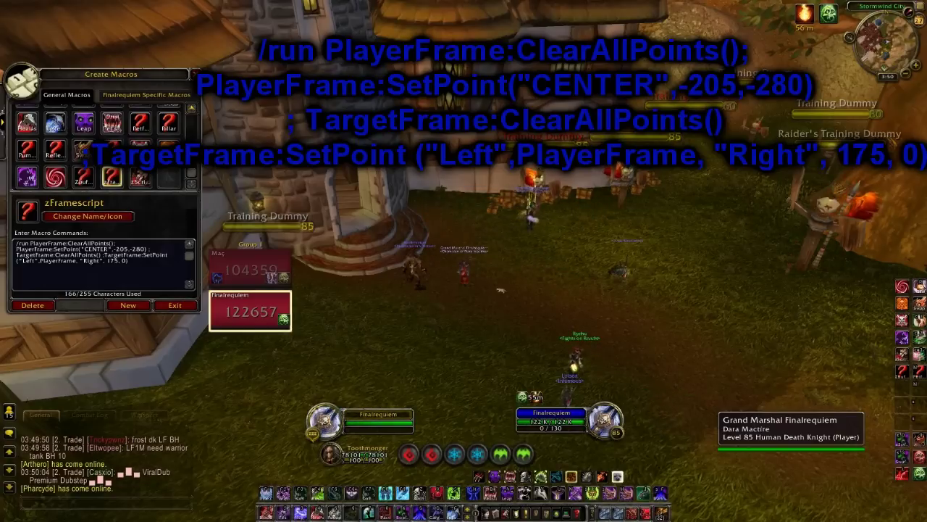
pyautogui.rightClick(377, 420)
pyautogui.click(449, 377)
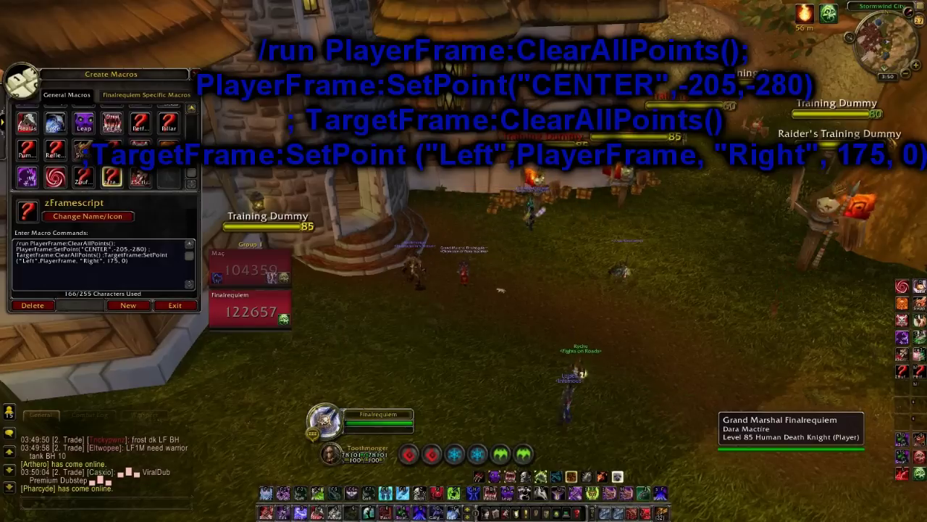
pyautogui.click(250, 311)
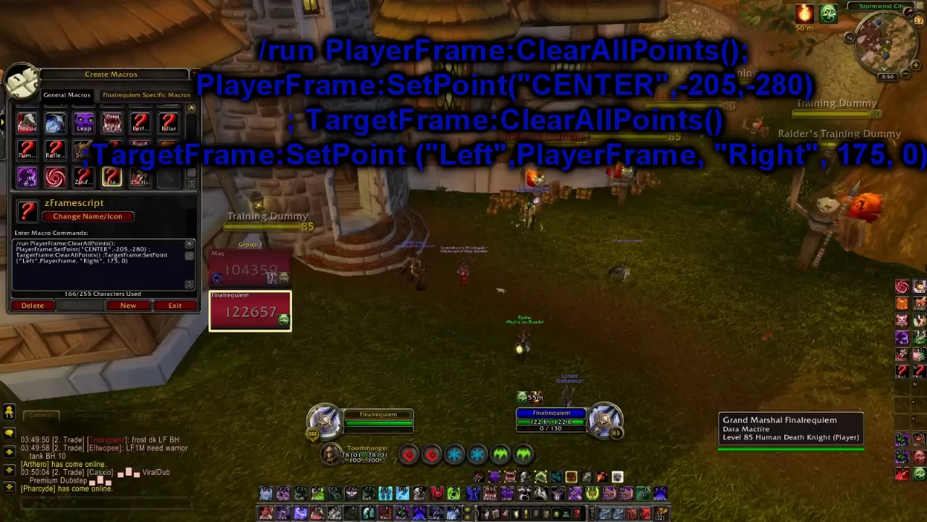
pyautogui.rightClick(376, 420)
pyautogui.moveTo(376, 416)
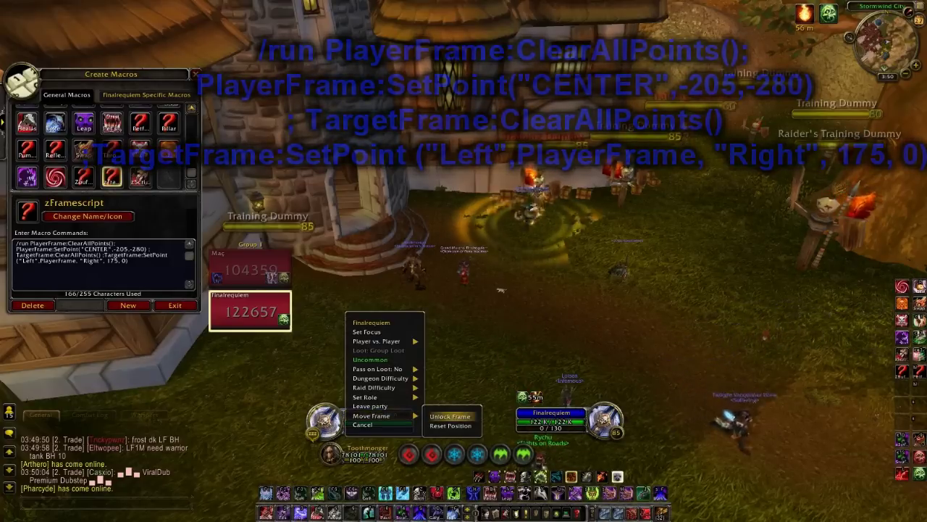
pyautogui.rightClick(606, 424)
pyautogui.moveTo(612, 425)
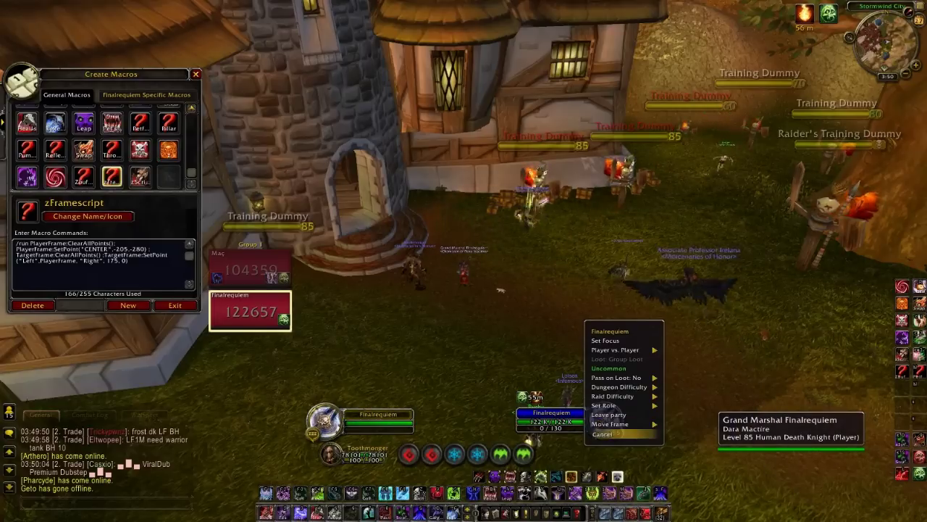
pyautogui.click(602, 433)
# Review the zScriptpractice and ZbuffTest macros, and close the macro window.
pyautogui.click(141, 177)
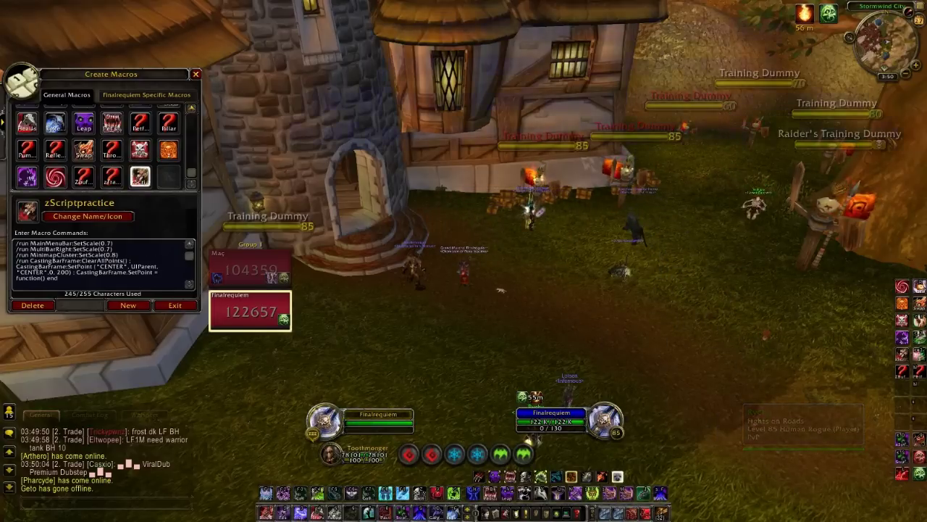
pyautogui.click(84, 177)
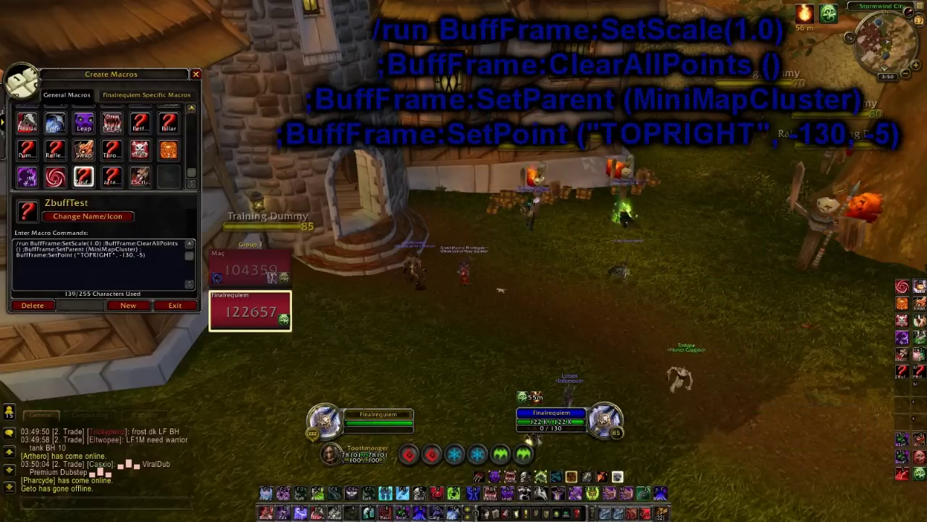
pyautogui.click(18, 261)
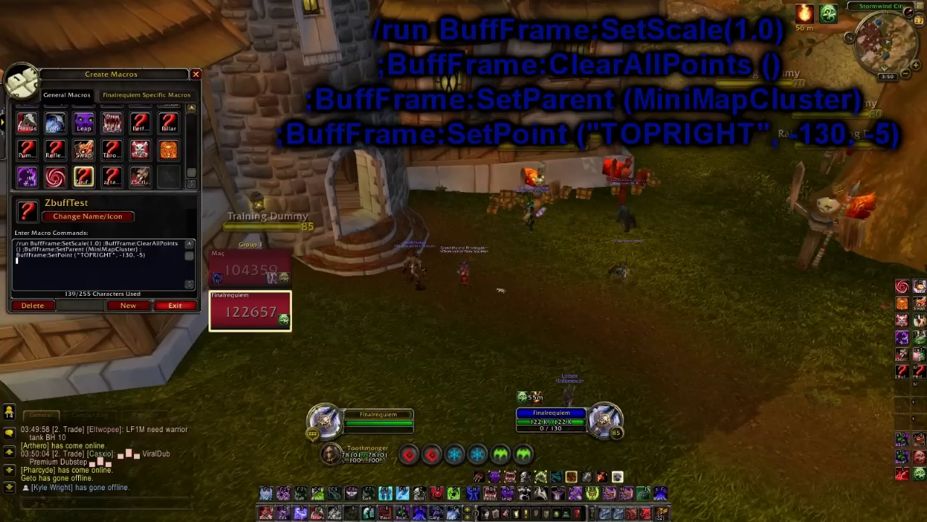
pyautogui.press('Escape')
pyautogui.press('Escape')
# Open the graphics options, set the overall graphics quality to Ultra, and apply the change.
pyautogui.press('Escape')
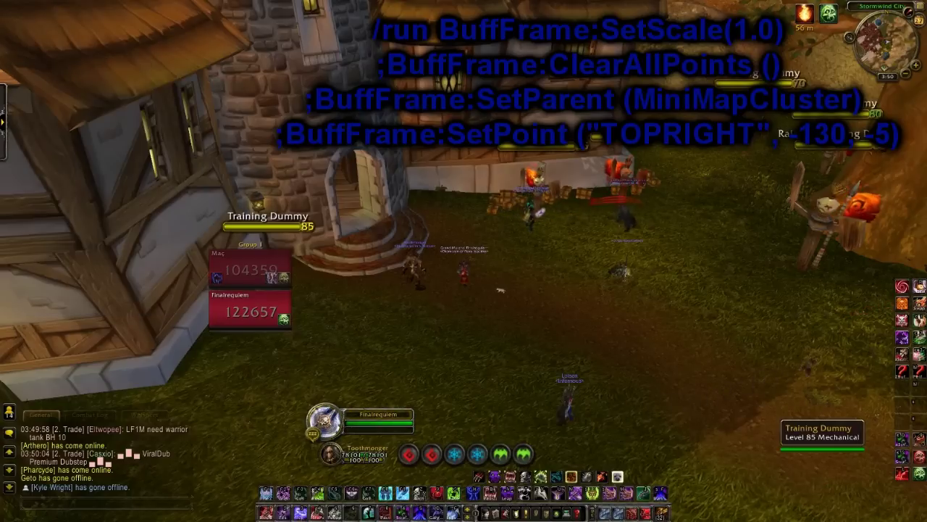
pyautogui.click(463, 227)
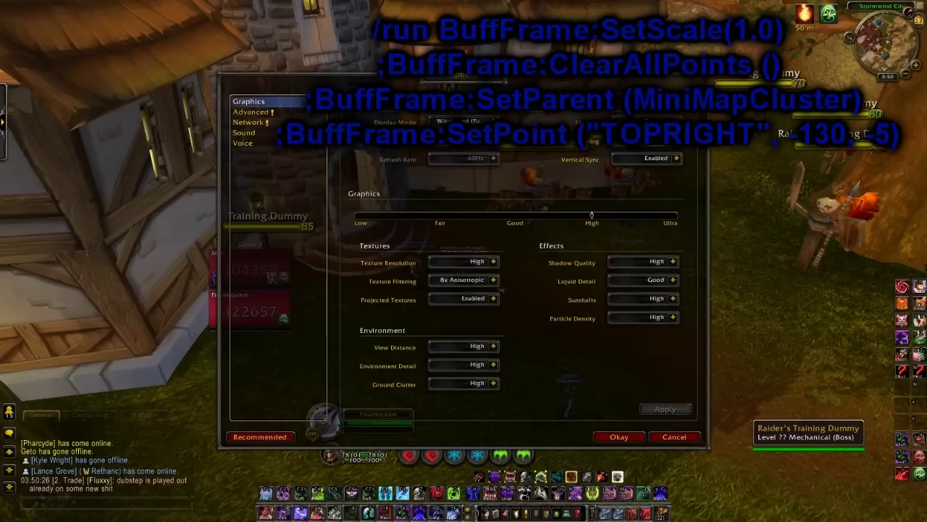
pyautogui.click(665, 408)
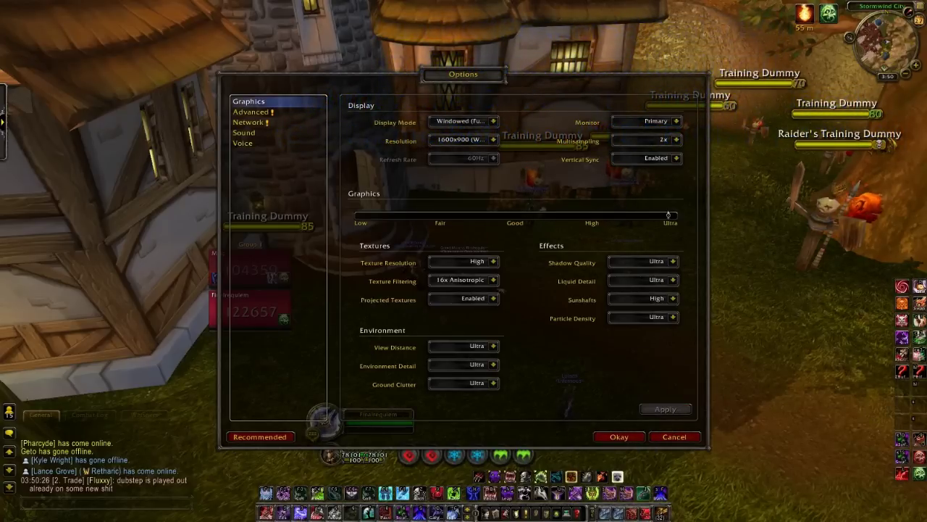